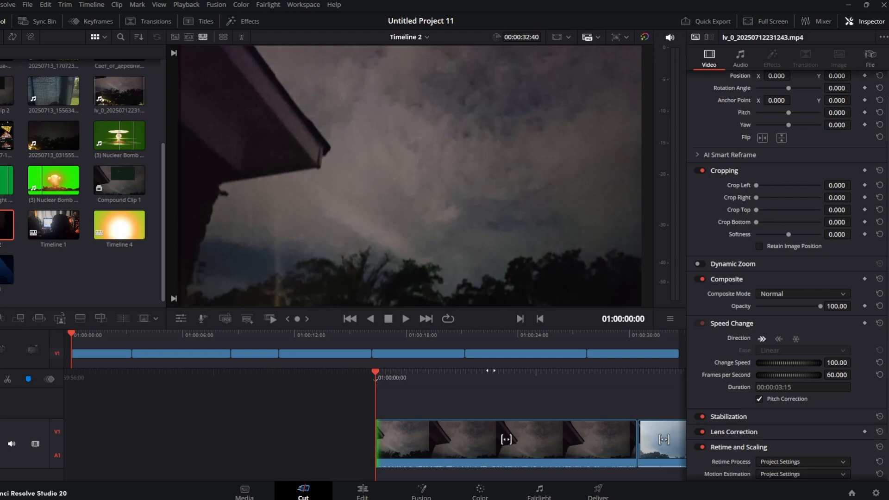
# Review Timeline 2 and delete its first clip, the dark sky shot at the start.
pyautogui.press('space')
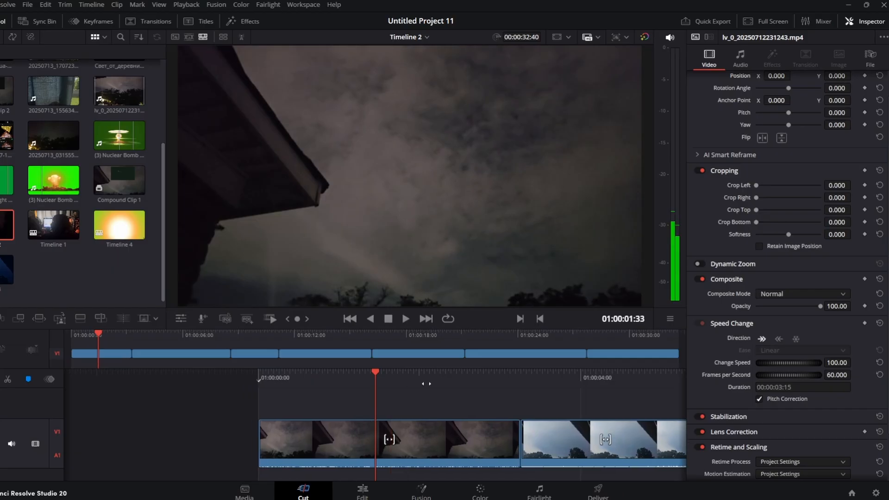
pyautogui.moveTo(326, 383); pyautogui.dragTo(432, 387)
pyautogui.click(452, 429)
pyautogui.moveTo(674, 385); pyautogui.dragTo(431, 381)
pyautogui.click(407, 321)
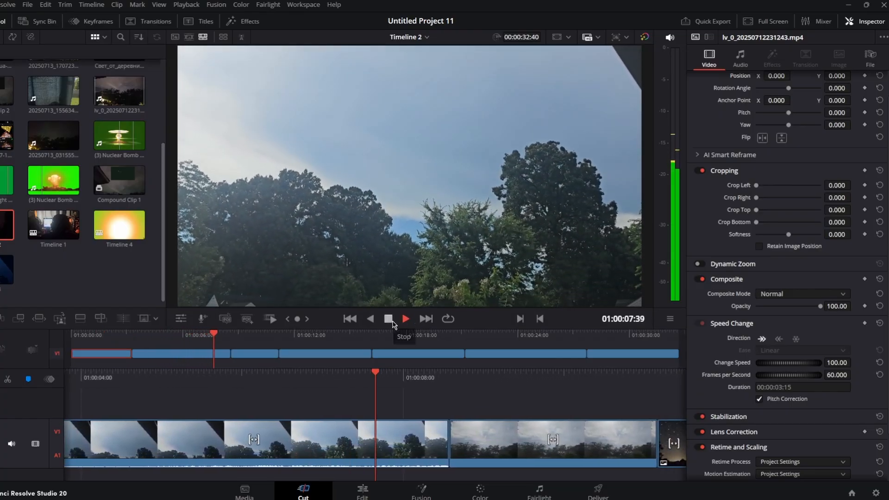
pyautogui.click(392, 323)
pyautogui.press('Up')
pyautogui.press('Up')
pyautogui.moveTo(355, 375); pyautogui.dragTo(460, 376)
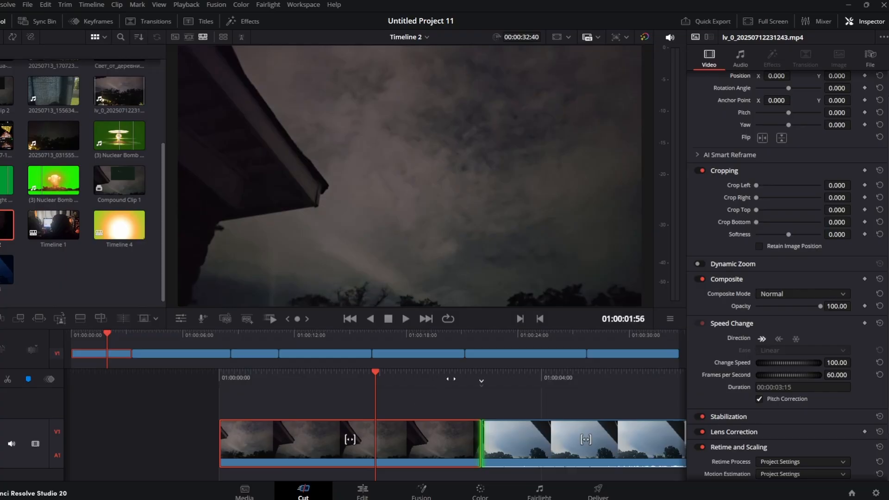
pyautogui.press('Delete')
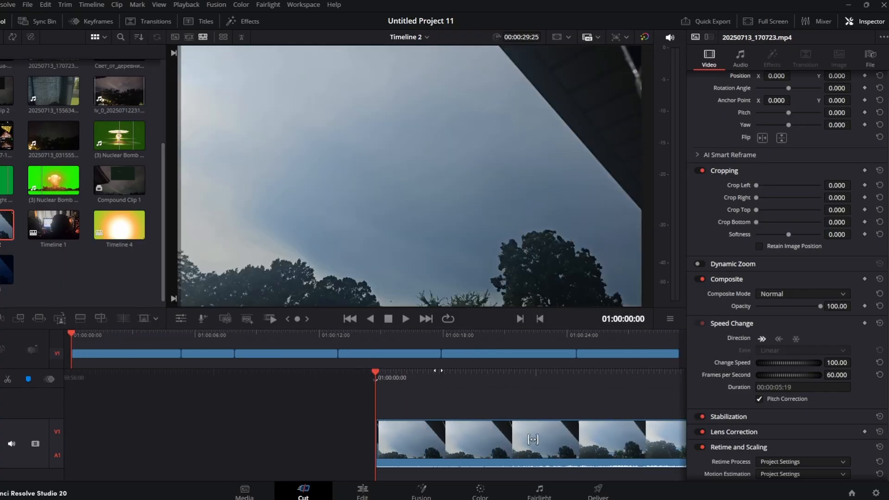
# On the Color page, shot-match clip 02 to the JPEG night-sky still (clip 03).
pyautogui.moveTo(499, 384); pyautogui.dragTo(426, 376)
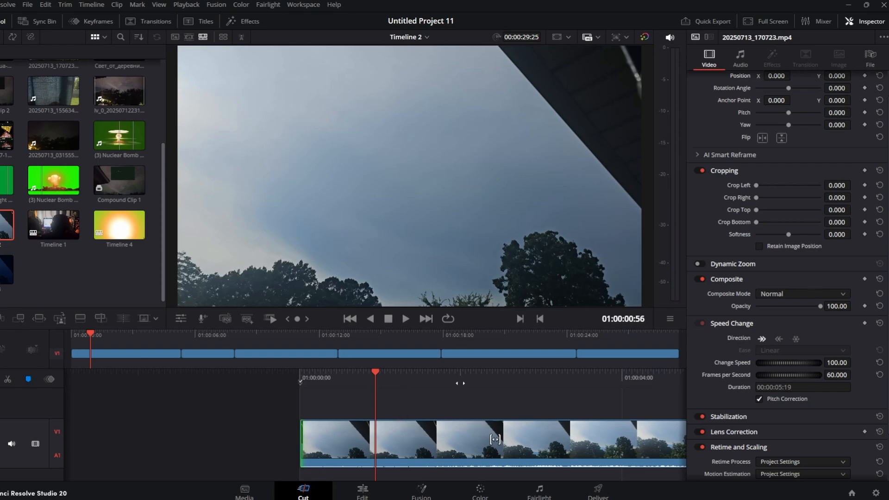
pyautogui.moveTo(498, 383); pyautogui.dragTo(430, 375)
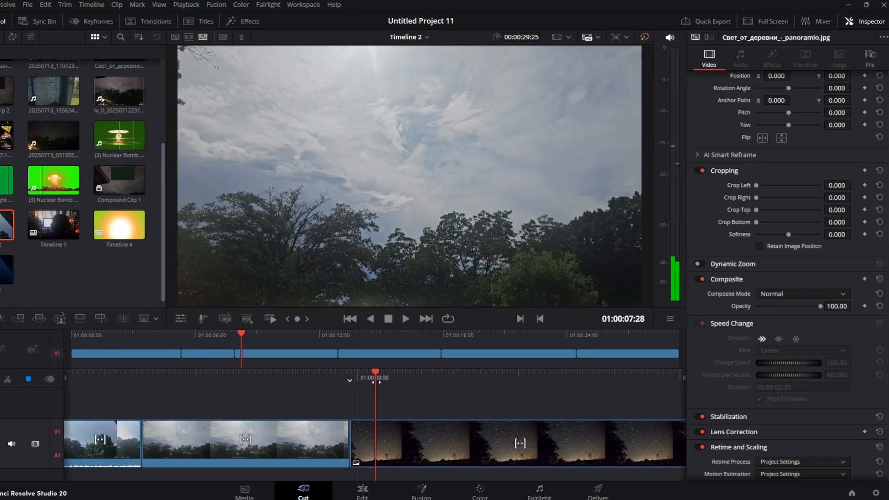
pyautogui.moveTo(488, 386); pyautogui.dragTo(587, 407)
pyautogui.click(481, 491)
pyautogui.moveTo(254, 302); pyautogui.dragTo(166, 302)
pyautogui.click(59, 246)
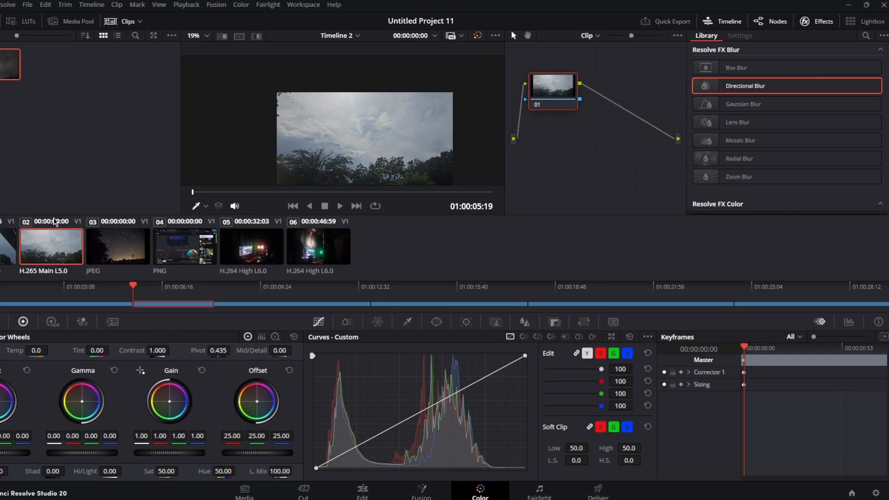
pyautogui.rightClick(126, 253)
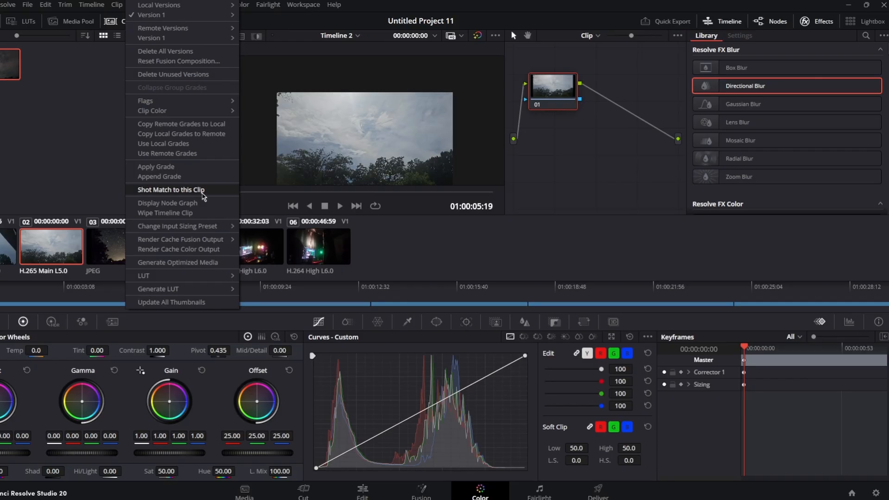
pyautogui.click(204, 191)
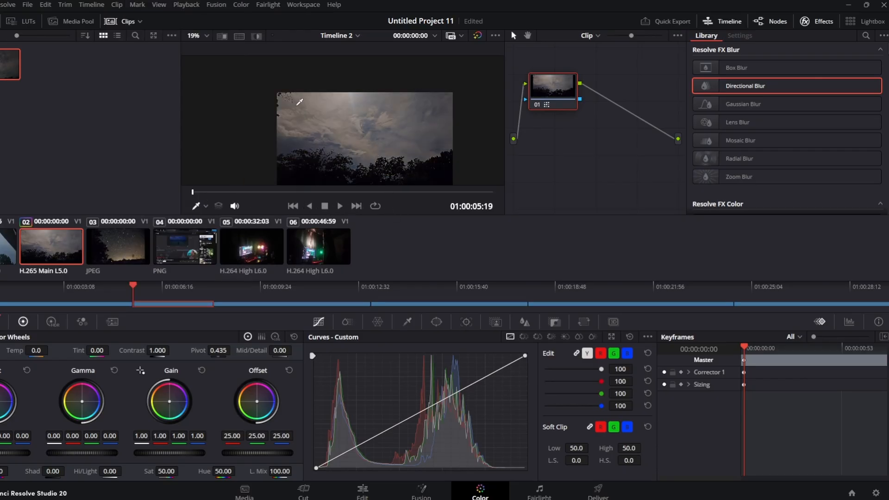
# Shot-match clip 01 to the PNG clip (clip 04).
pyautogui.scroll(-3, 413, 153)
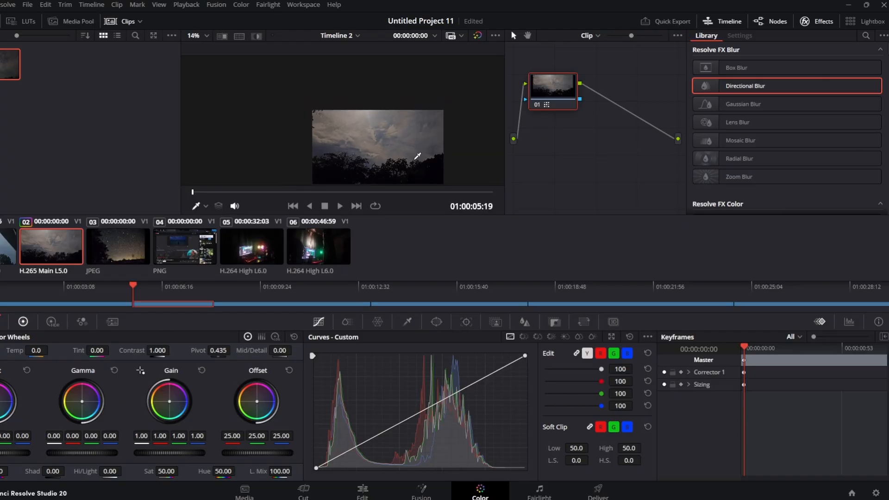
pyautogui.scroll(1, 417, 157)
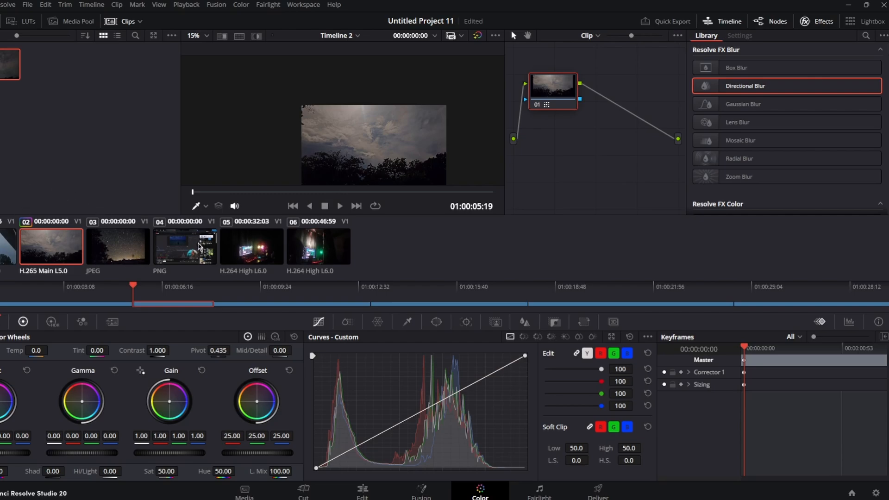
pyautogui.click(10, 254)
pyautogui.rightClick(189, 240)
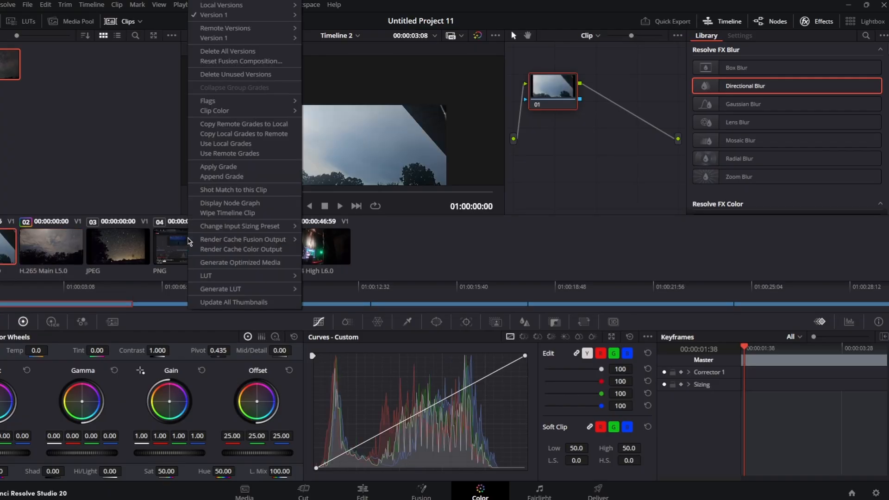
pyautogui.click(245, 191)
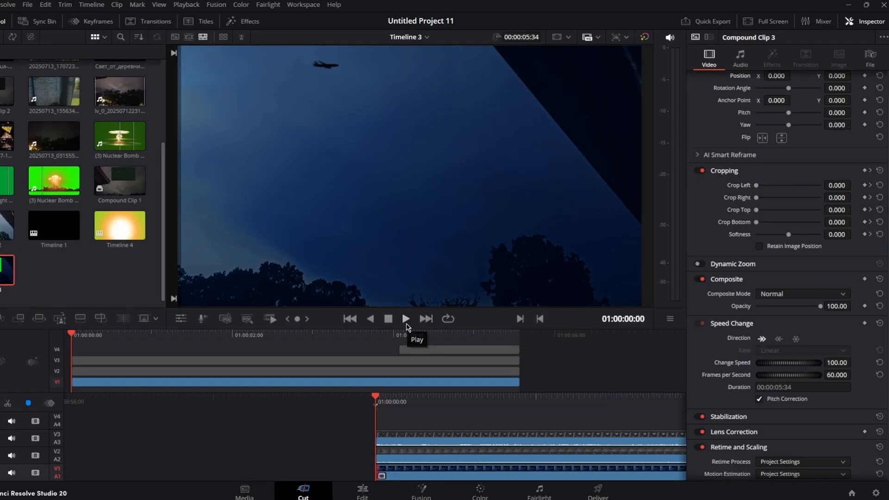
# Play back the Timeline 3 composite, then open Timeline 4 from the media pool.
pyautogui.click(406, 319)
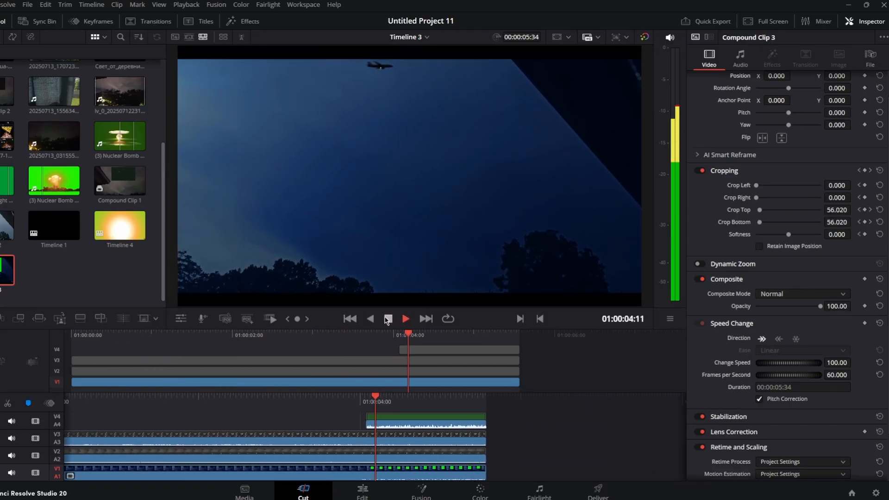
pyautogui.click(388, 320)
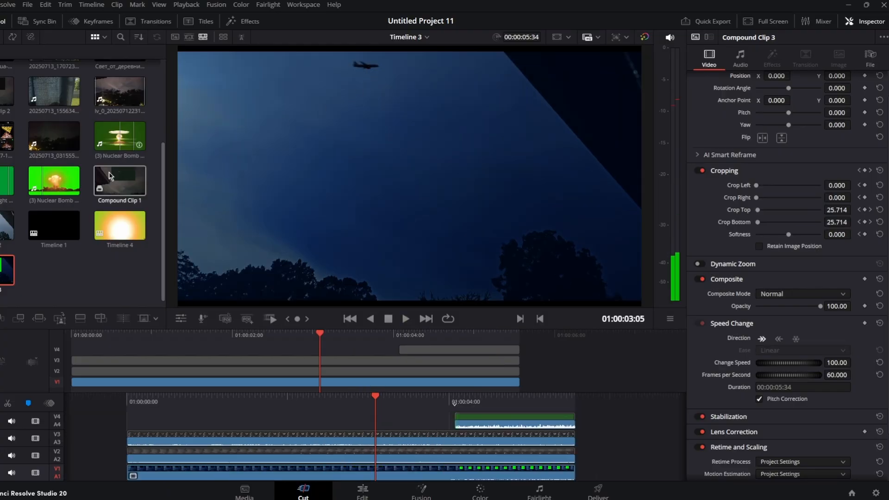
pyautogui.scroll(3, 120, 227)
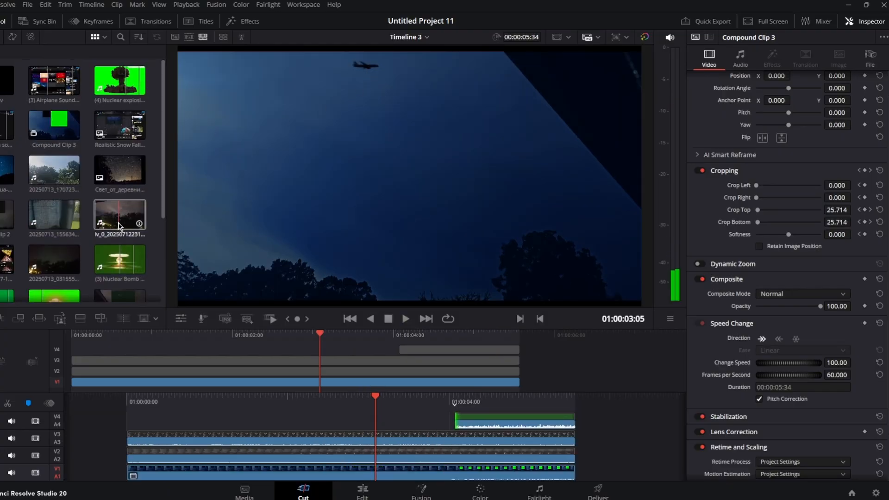
pyautogui.scroll(-3, 134, 228)
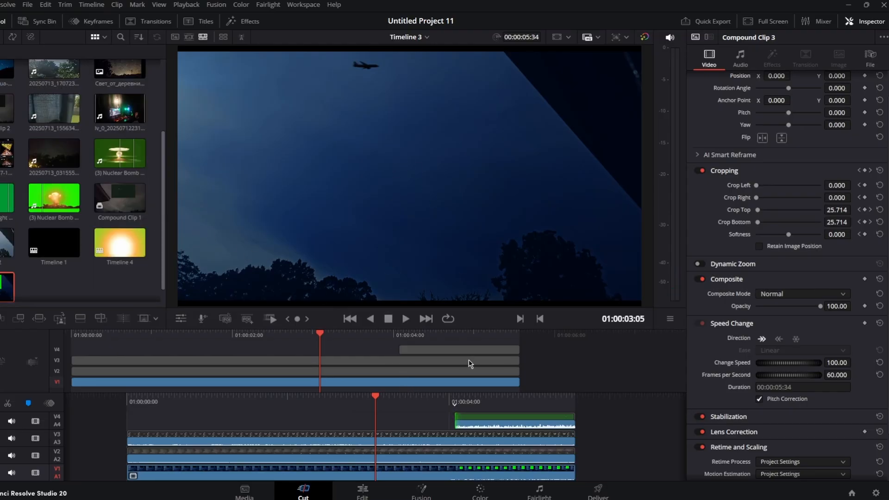
pyautogui.moveTo(470, 401); pyautogui.dragTo(388, 396)
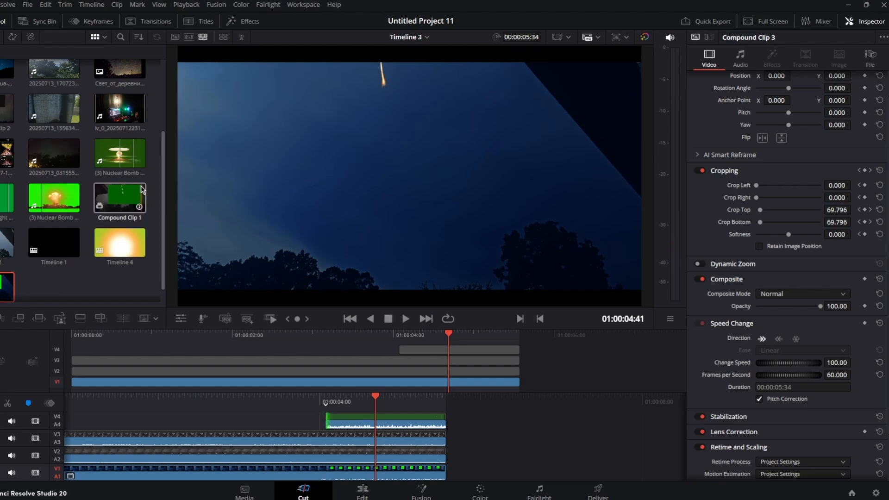
pyautogui.doubleClick(119, 242)
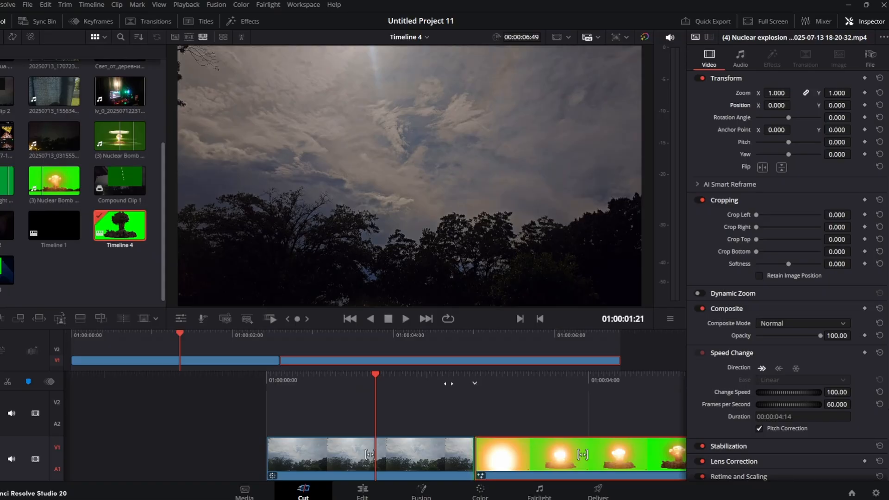
# Move the green-screen explosion clip onto V2, stacked over the start of the sky clip.
pyautogui.press('space')
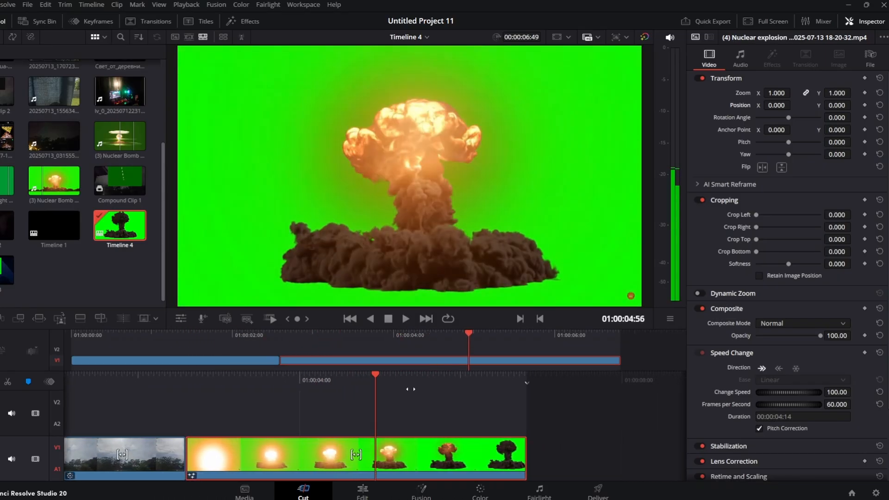
pyautogui.moveTo(384, 383); pyautogui.dragTo(551, 381)
pyautogui.moveTo(433, 454); pyautogui.dragTo(224, 409)
pyautogui.moveTo(278, 378); pyautogui.dragTo(407, 383)
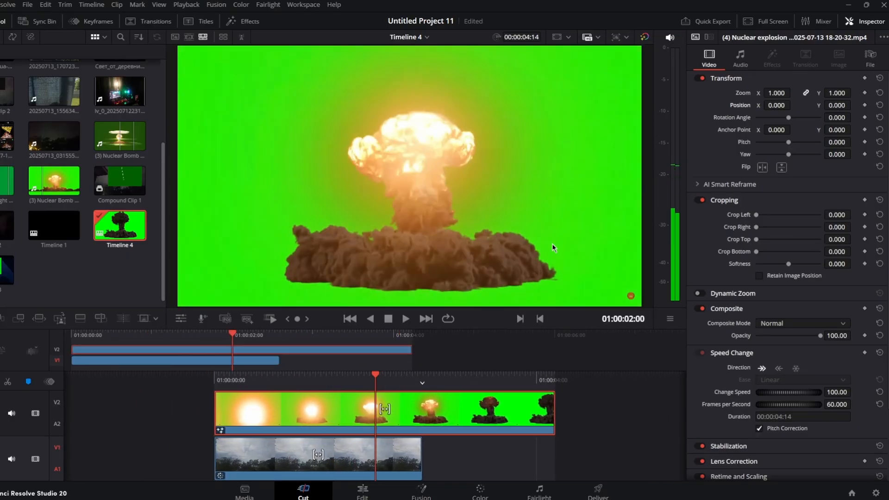
# Open the explosion clip in Fusion and add a Delta Keyer node between MediaIn1 and MediaOut1.
pyautogui.click(421, 491)
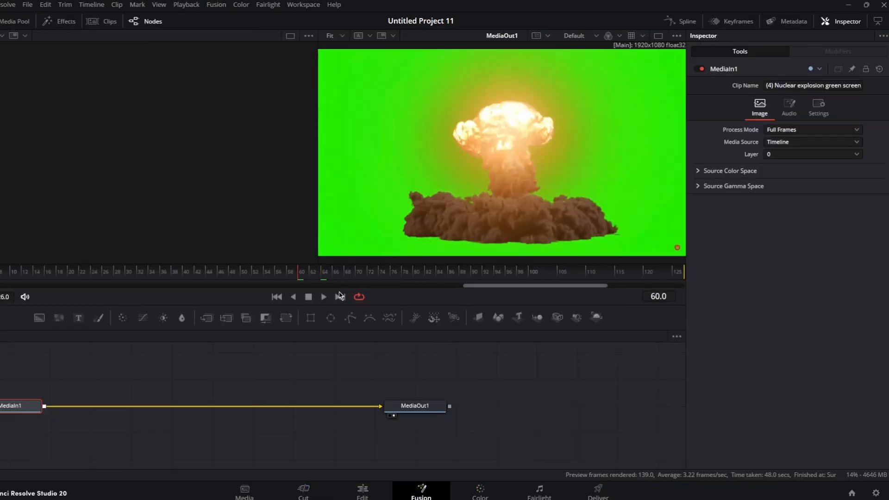
pyautogui.hotkey('shift', 'space')
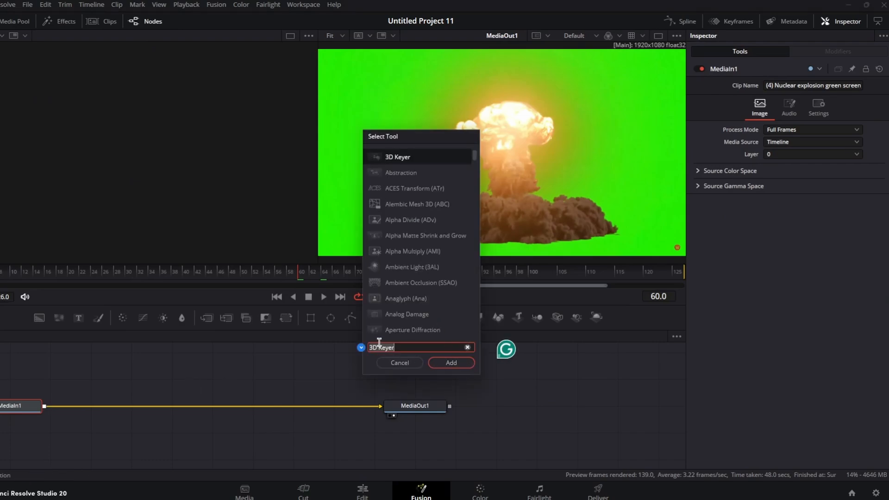
pyautogui.click(456, 365)
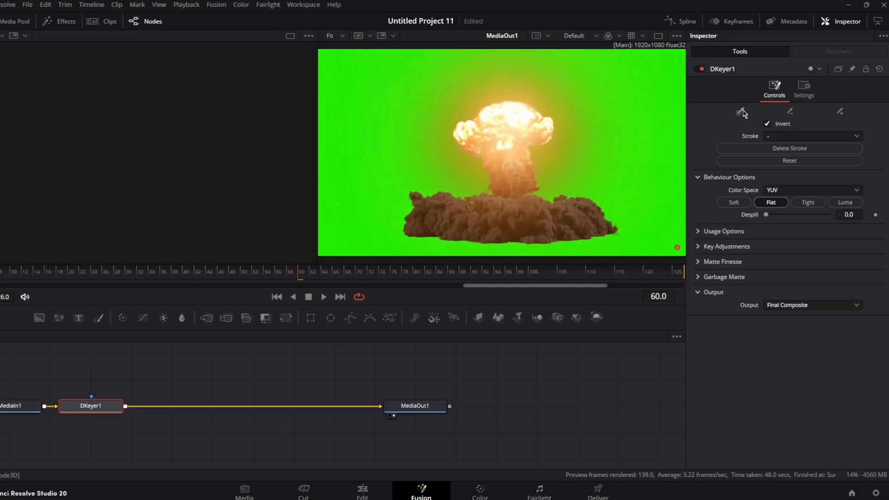
# Key out the green screen by sampling it with the keyer's picker and set Despill to 1.0.
pyautogui.click(671, 67)
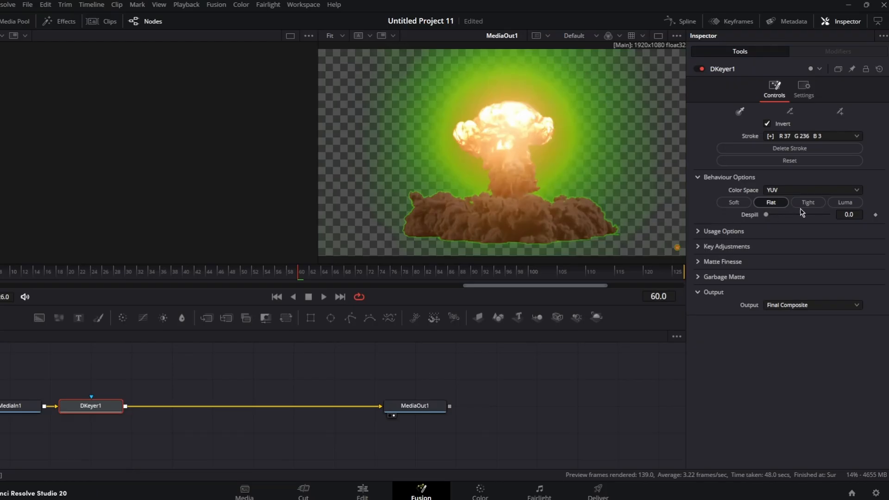
pyautogui.moveTo(766, 215); pyautogui.dragTo(847, 216)
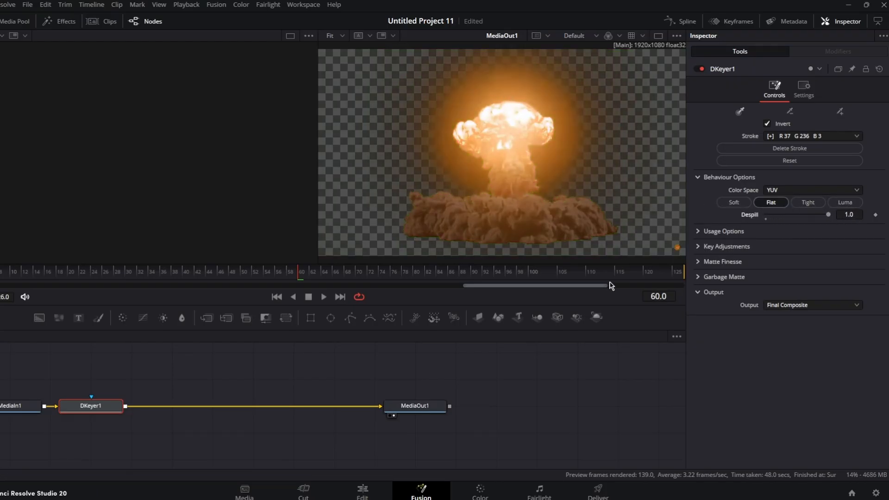
pyautogui.click(704, 231)
pyautogui.click(701, 310)
pyautogui.scroll(-2, 714, 357)
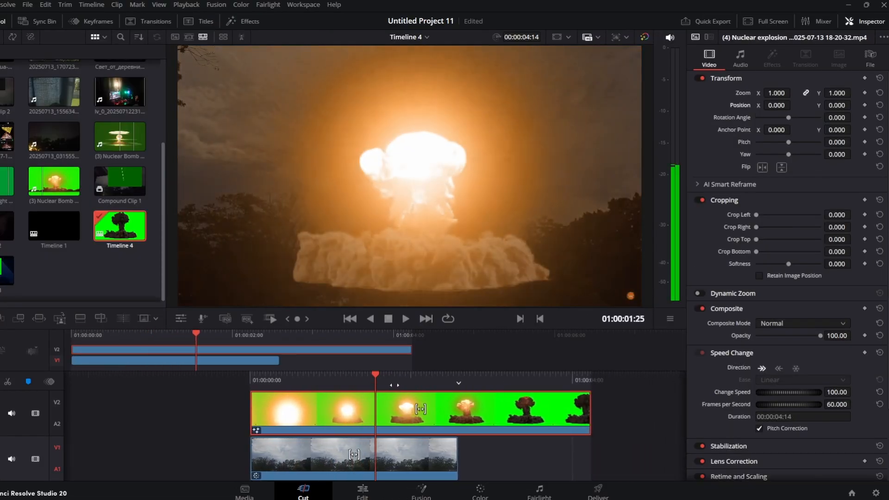
# Select the sky clip on V1 and paste a copy of it onto V1.
pyautogui.moveTo(354, 382); pyautogui.dragTo(393, 383)
pyautogui.click(402, 465)
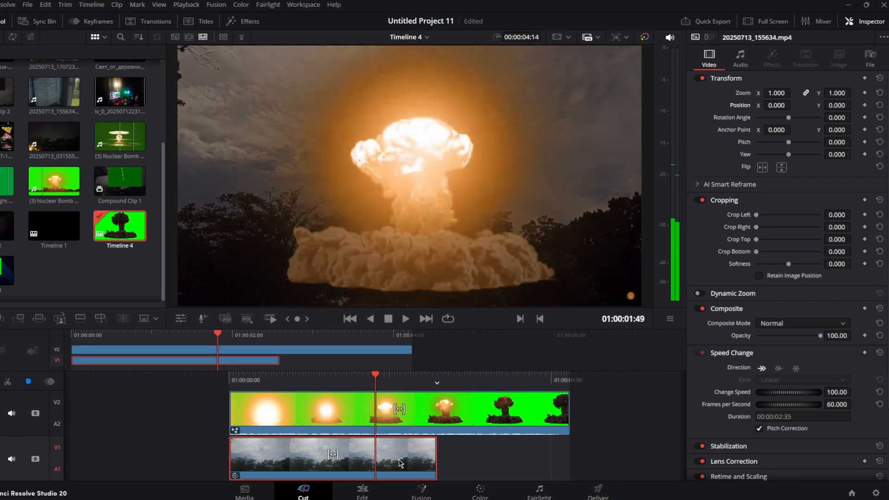
pyautogui.moveTo(442, 383)
pyautogui.mouseDown()
pyautogui.moveTo(363, 383)
pyautogui.moveTo(450, 383)
pyautogui.mouseUp()
pyautogui.hotkey('ctrl', 'v')
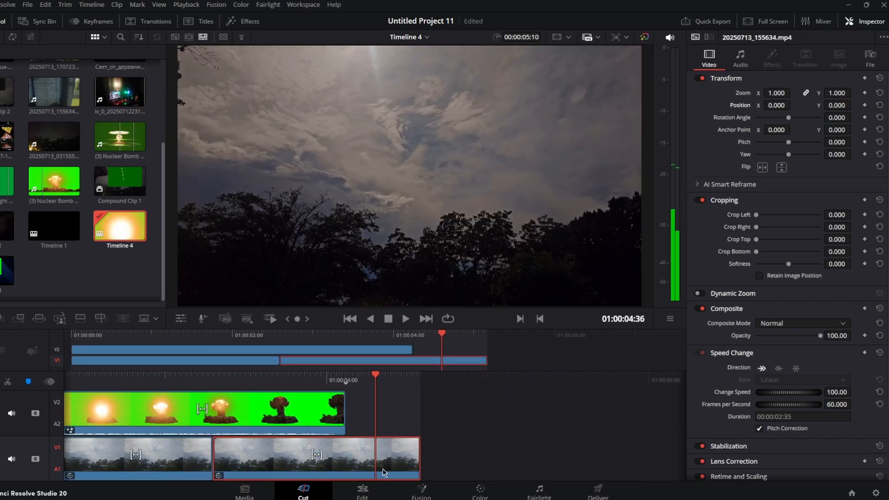
# Open the sky clip in Fusion and add a Delta Keyer node to it.
pyautogui.click(421, 490)
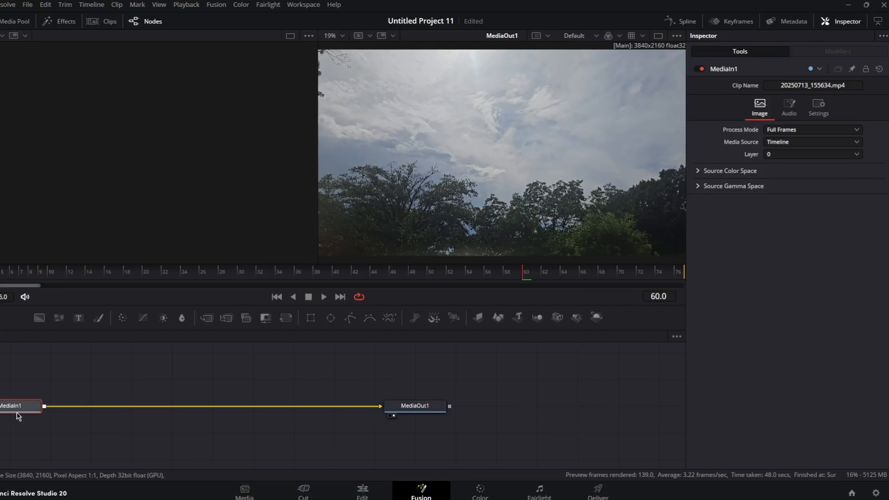
pyautogui.moveTo(17, 416)
pyautogui.hotkey('shift', 'space')
pyautogui.click(445, 364)
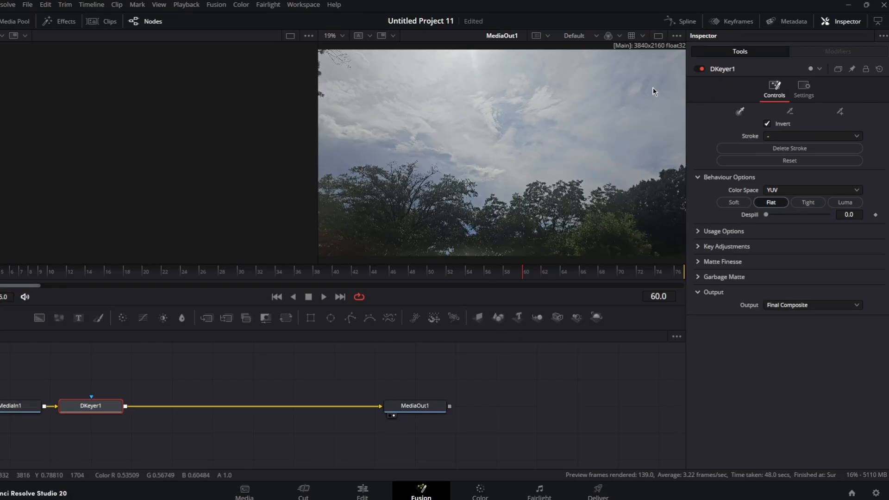
# Key out the sky by sampling it twice with the keyer's picker, then save the project.
pyautogui.moveTo(670, 59)
pyautogui.mouseDown()
pyautogui.moveTo(668, 124)
pyautogui.moveTo(642, 155)
pyautogui.moveTo(495, 136)
pyautogui.moveTo(454, 147)
pyautogui.moveTo(506, 158)
pyautogui.moveTo(525, 114)
pyautogui.moveTo(474, 83)
pyautogui.moveTo(392, 87)
pyautogui.moveTo(432, 61)
pyautogui.moveTo(542, 63)
pyautogui.moveTo(585, 92)
pyautogui.moveTo(495, 118)
pyautogui.moveTo(636, 143)
pyautogui.moveTo(655, 158)
pyautogui.moveTo(646, 161)
pyautogui.moveTo(471, 155)
pyautogui.moveTo(391, 137)
pyautogui.moveTo(312, 162)
pyautogui.moveTo(375, 95)
pyautogui.mouseUp()
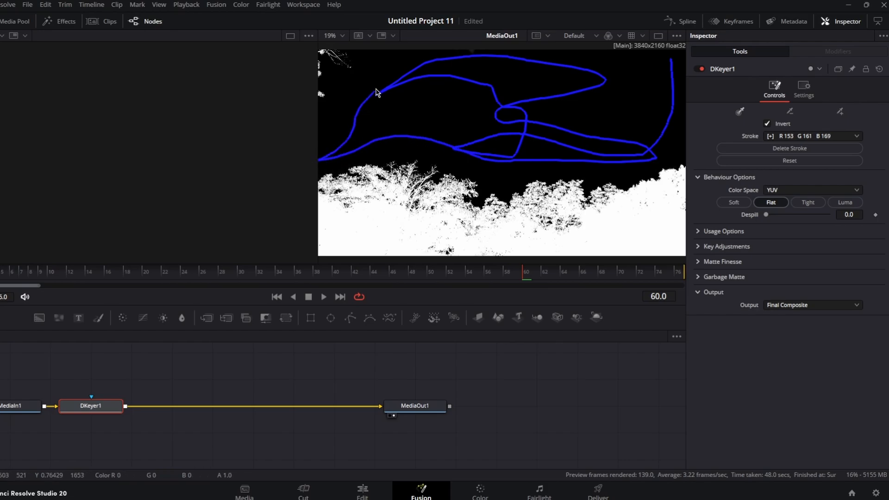
pyautogui.moveTo(382, 62); pyautogui.dragTo(509, 109)
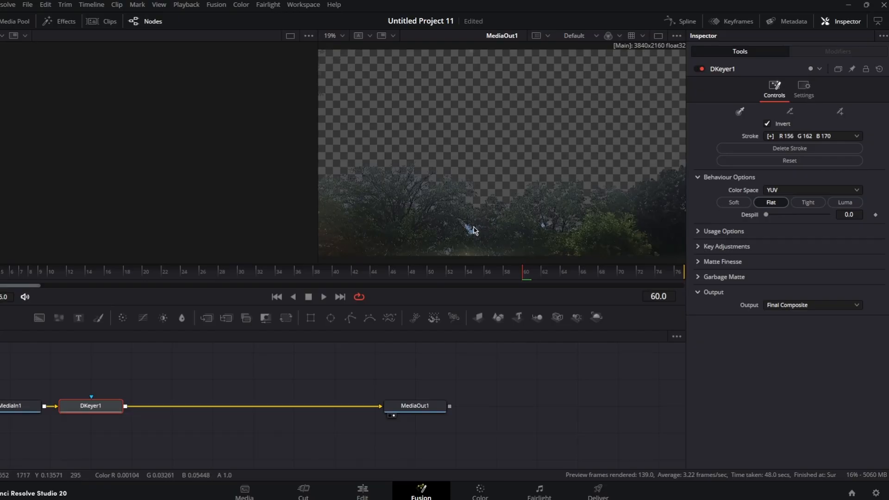
pyautogui.hotkey('ctrl', 's')
pyautogui.click(318, 493)
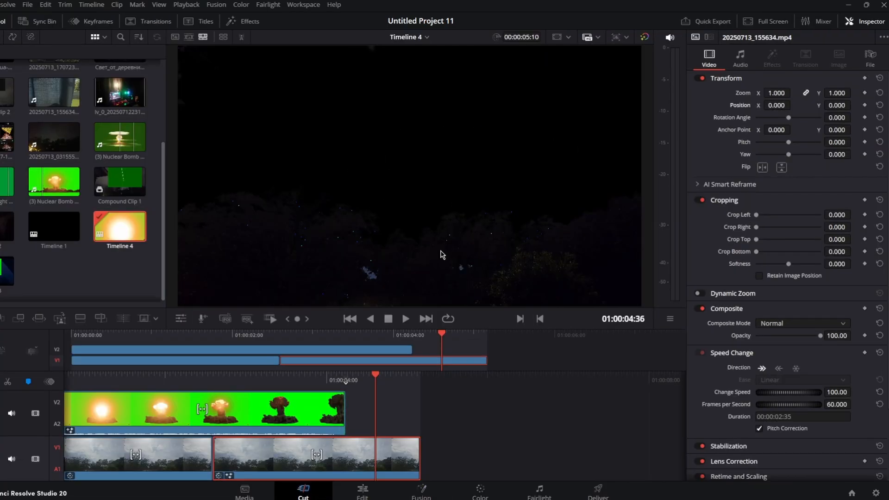
# Move the pasted sky copy up to V3 above the green-screen explosion clip and scrub through the composite.
pyautogui.moveTo(337, 457); pyautogui.dragTo(458, 343)
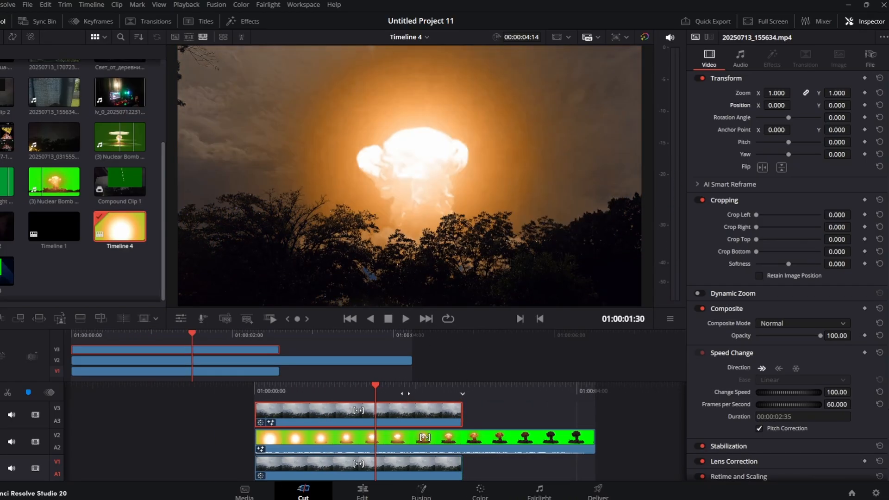
pyautogui.moveTo(407, 396); pyautogui.dragTo(374, 395)
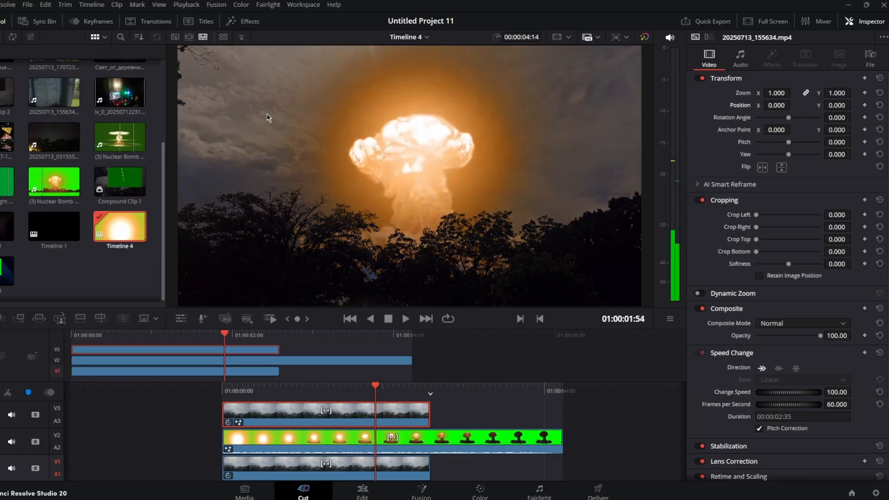
pyautogui.moveTo(396, 377); pyautogui.dragTo(444, 379)
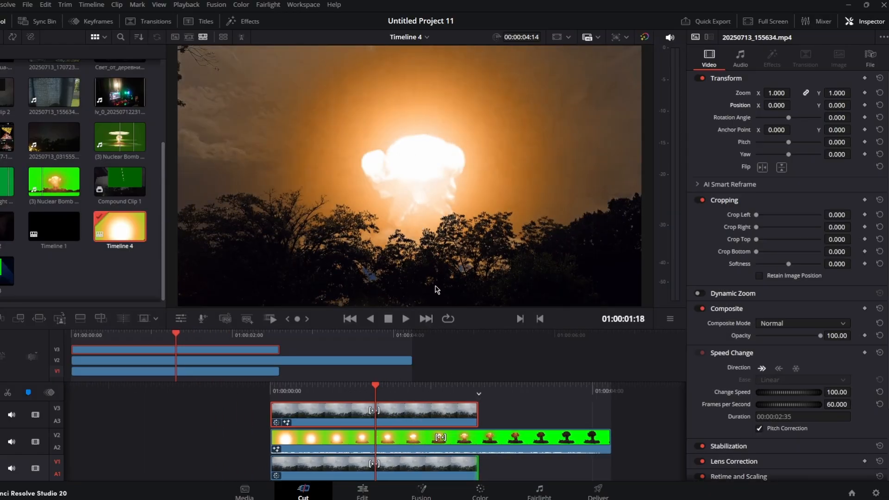
pyautogui.moveTo(425, 393)
pyautogui.mouseDown()
pyautogui.moveTo(471, 393)
pyautogui.moveTo(381, 400)
pyautogui.moveTo(413, 405)
pyautogui.mouseUp()
# Scale the explosion clip to zoom 1.33 with X position -35 and play back the composite.
pyautogui.click(400, 442)
pyautogui.moveTo(777, 94)
pyautogui.mouseDown()
pyautogui.moveTo(806, 93)
pyautogui.moveTo(765, 106)
pyautogui.mouseUp()
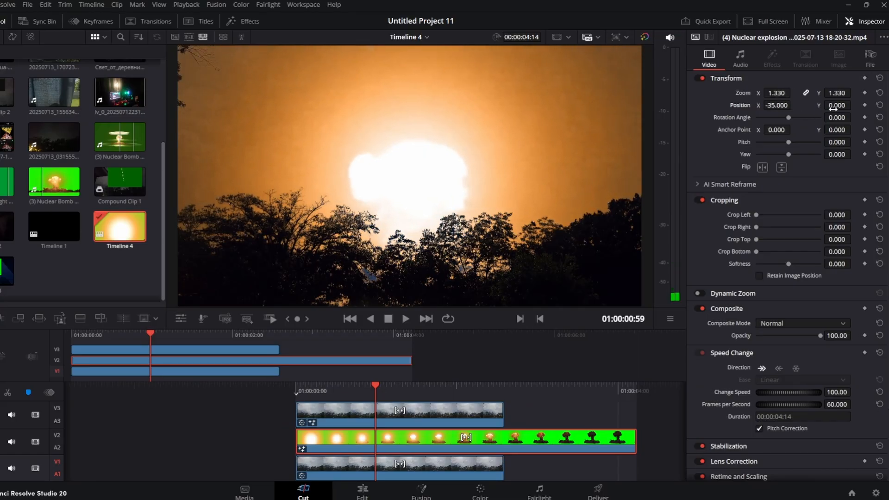
pyautogui.click(406, 319)
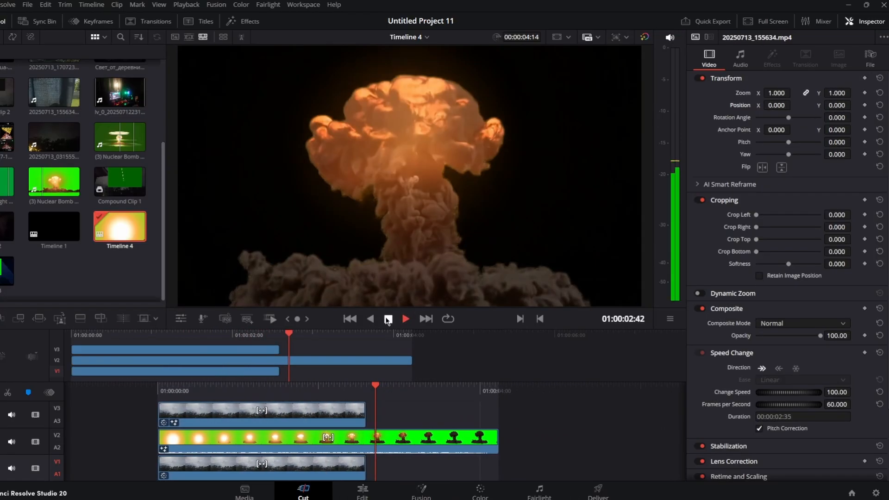
pyautogui.click(388, 319)
pyautogui.moveTo(507, 438); pyautogui.dragTo(375, 438)
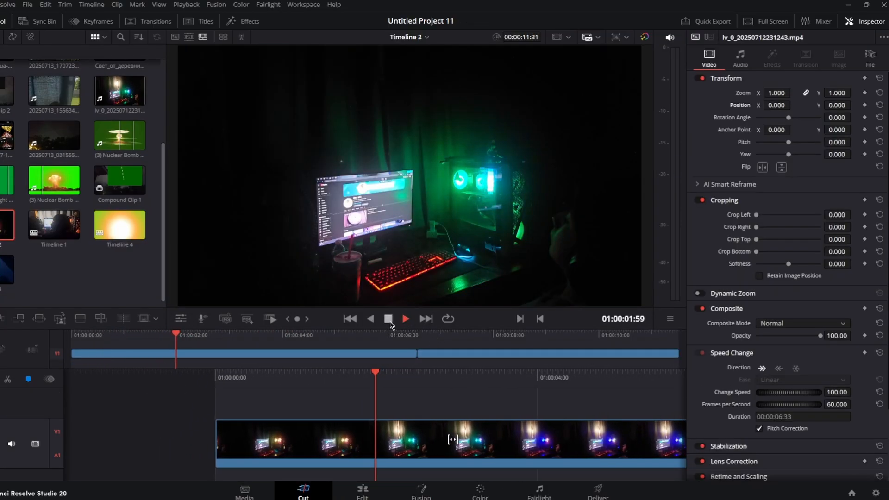
# Play and scrub through the room footage in Timeline 2 to review it.
pyautogui.click(390, 321)
pyautogui.moveTo(373, 382); pyautogui.dragTo(425, 381)
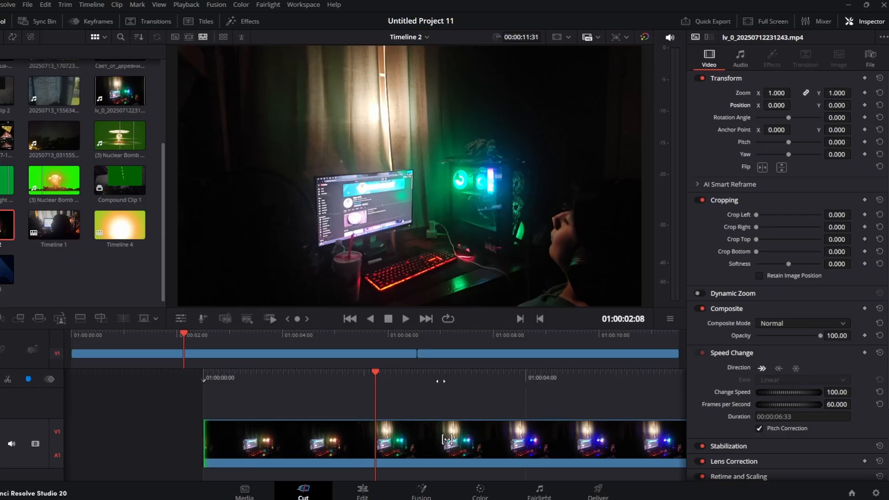
pyautogui.moveTo(447, 439)
pyautogui.mouseDown()
pyautogui.moveTo(438, 439)
pyautogui.moveTo(491, 439)
pyautogui.moveTo(458, 439)
pyautogui.mouseUp()
pyautogui.moveTo(447, 388); pyautogui.dragTo(391, 383)
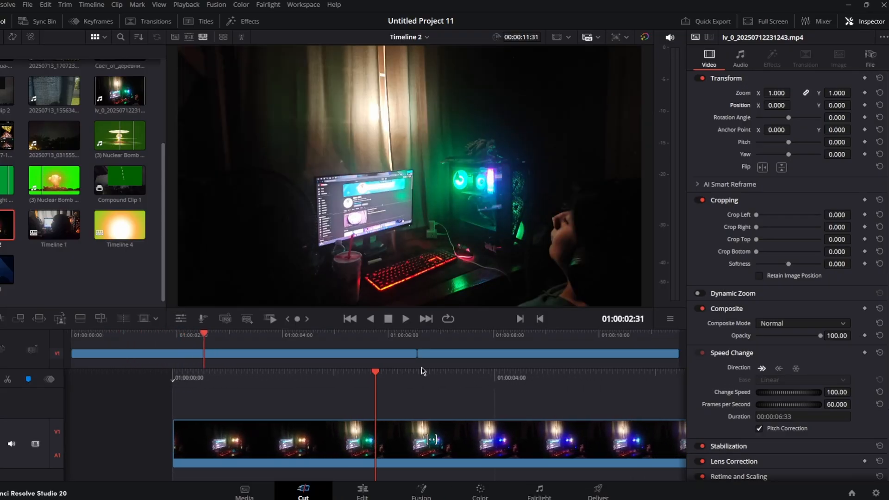
pyautogui.moveTo(432, 439); pyautogui.dragTo(485, 439)
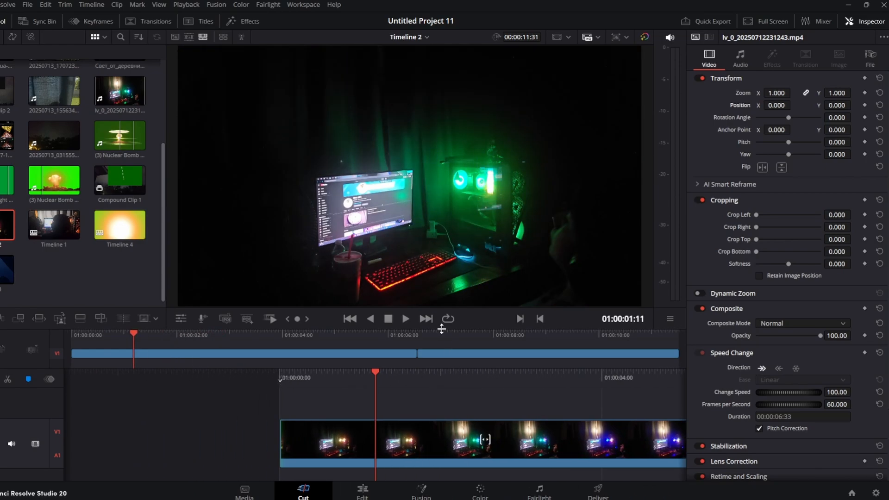
pyautogui.click(406, 319)
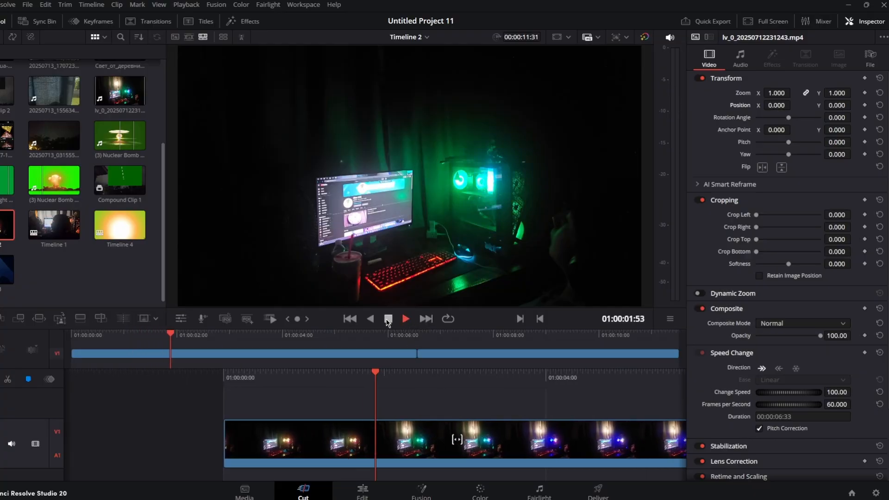
pyautogui.click(389, 319)
pyautogui.moveTo(394, 381); pyautogui.dragTo(467, 380)
pyautogui.click(410, 318)
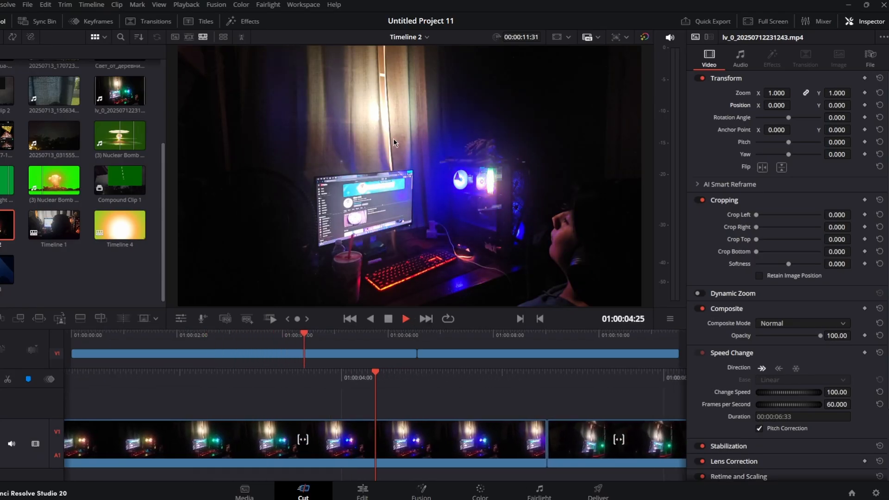
pyautogui.click(390, 319)
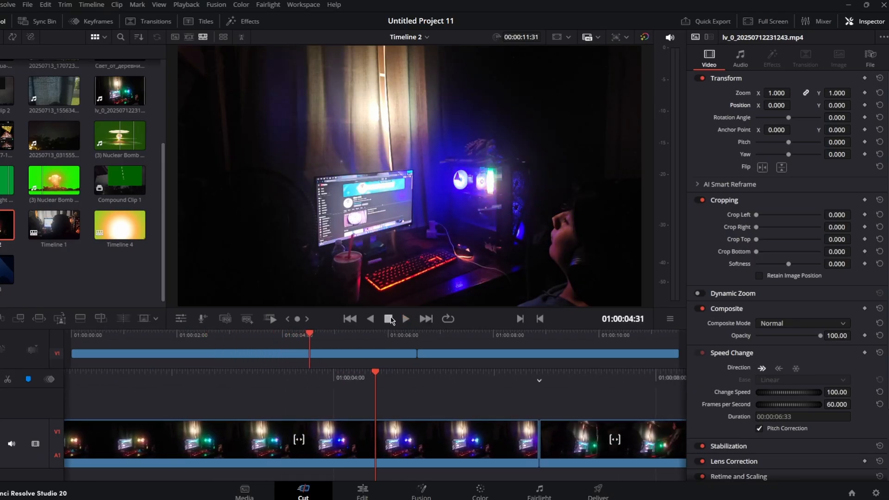
pyautogui.click(406, 318)
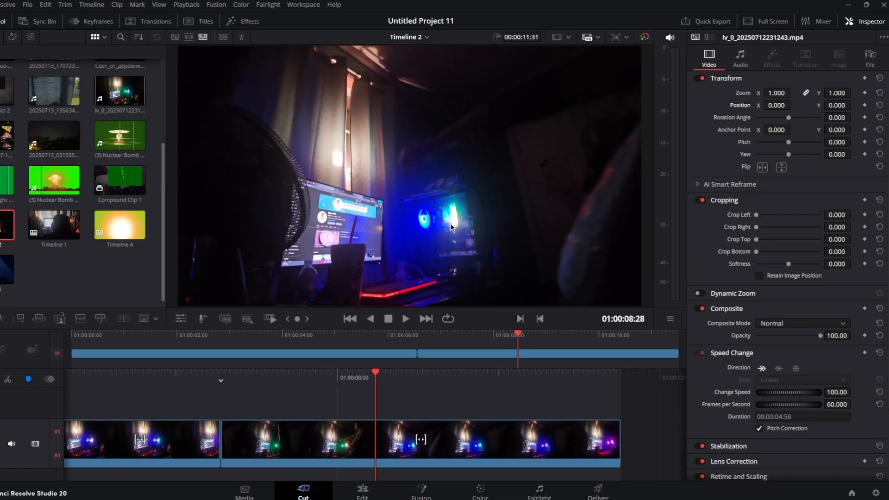
# Place the glass 2.mov clip on V2 above the room footage and set its composite mode to Add.
pyautogui.scroll(3, 47, 139)
pyautogui.moveTo(4, 80); pyautogui.dragTo(286, 418)
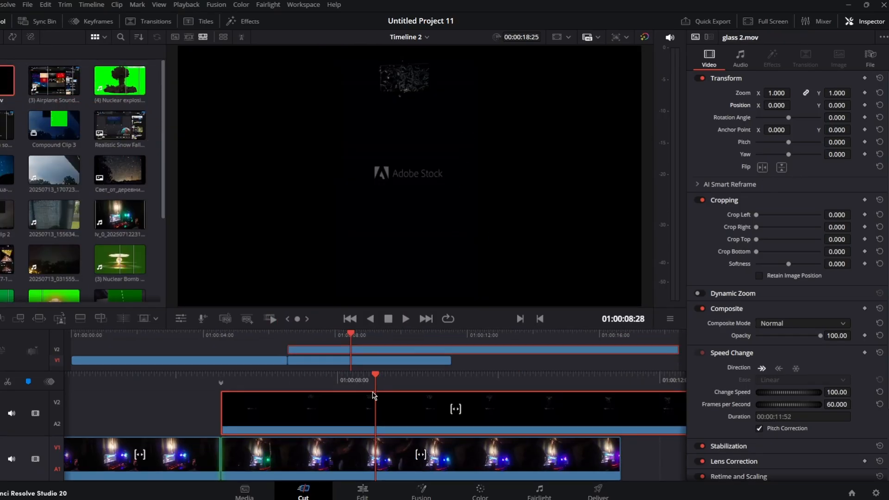
pyautogui.click(814, 324)
pyautogui.click(796, 355)
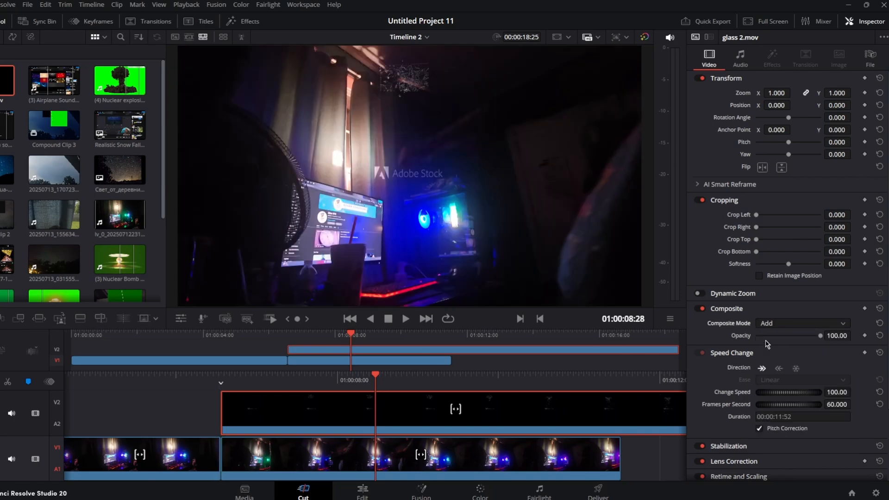
# Transform the glass clip to zoom 4.23, position 1416 by 2 and rotation 85.8, then save the project.
pyautogui.moveTo(353, 378); pyautogui.dragTo(426, 378)
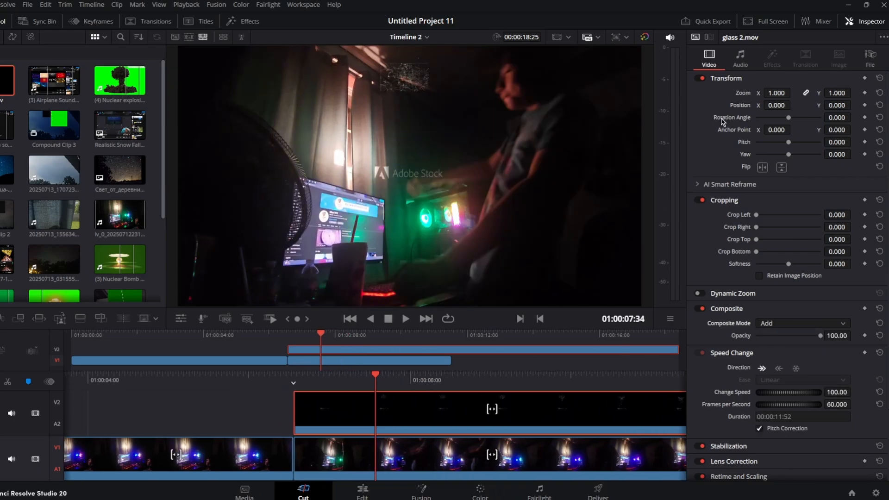
pyautogui.moveTo(783, 93); pyautogui.dragTo(885, 117)
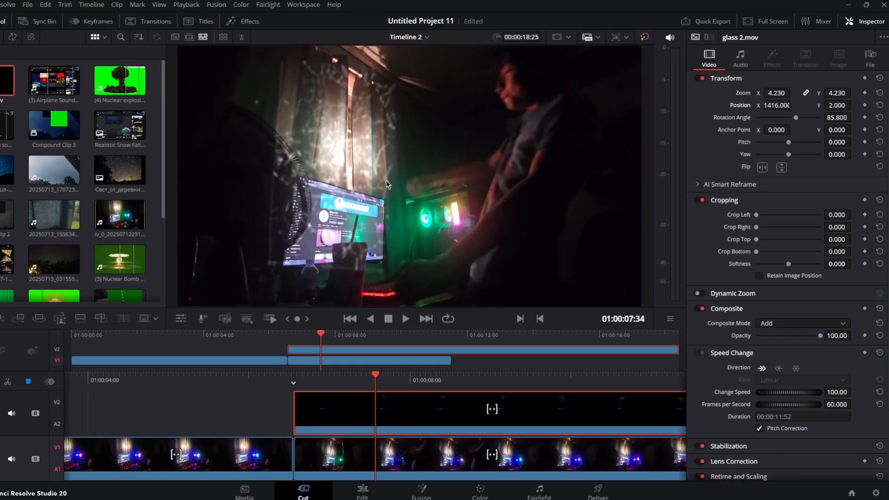
pyautogui.hotkey('ctrl', 's')
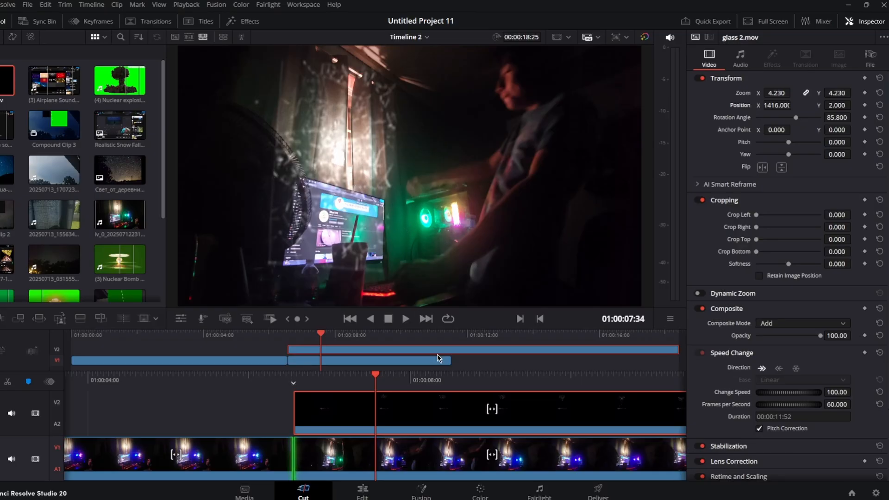
# Paste a copy of the room clip and move it onto V3 above the glass layer, aligned with the original.
pyautogui.moveTo(441, 373); pyautogui.dragTo(408, 390)
pyautogui.click(408, 447)
pyautogui.hotkey('ctrl', 'v')
pyautogui.moveTo(310, 456); pyautogui.dragTo(180, 411)
pyautogui.moveTo(291, 389); pyautogui.dragTo(476, 389)
pyautogui.moveTo(424, 413); pyautogui.dragTo(337, 418)
# Open the top room clip in Fusion and try to add a Magic Mask tool.
pyautogui.click(420, 493)
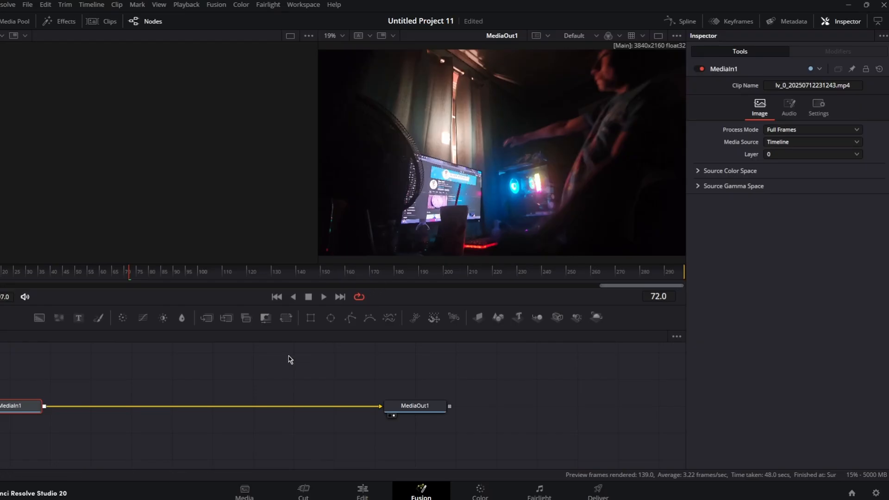
pyautogui.hotkey('shift', 'space')
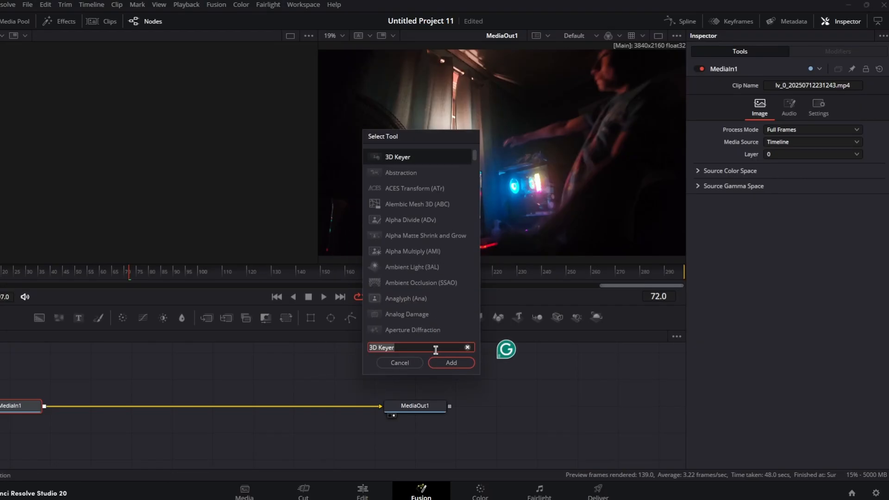
pyautogui.press('BackSpace')
pyautogui.write('magic')
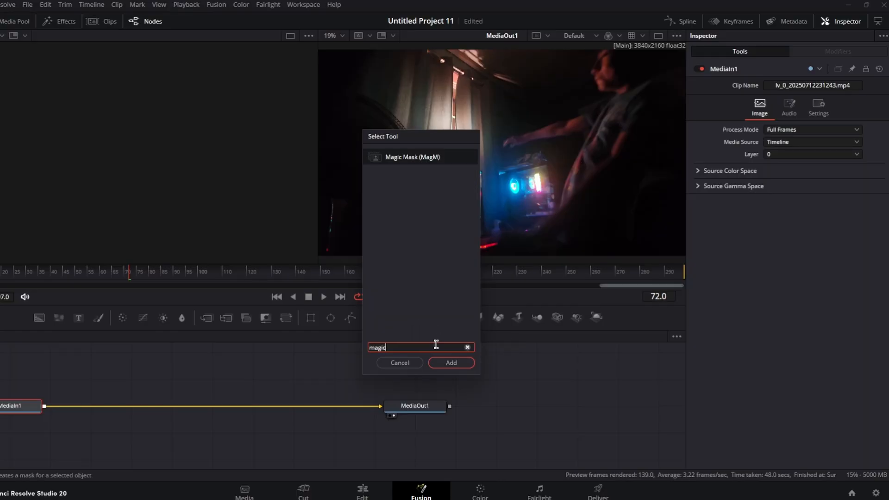
pyautogui.press('Return')
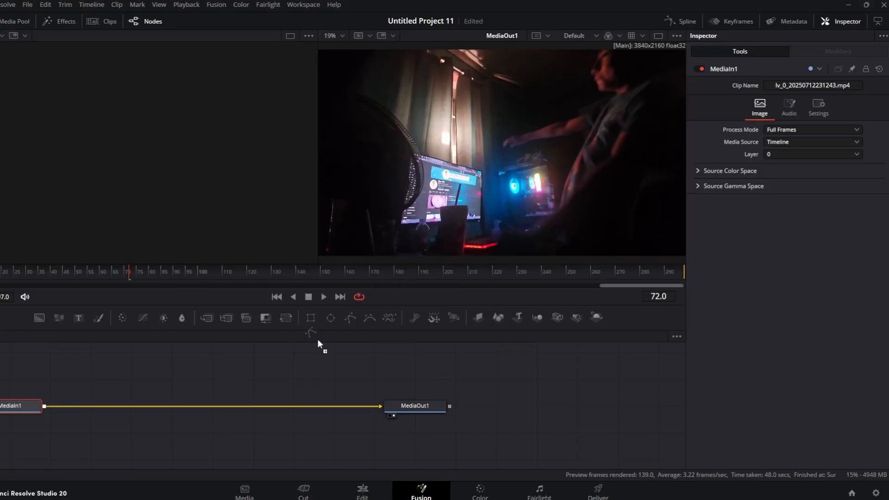
# Add a Polygon node linked to MediaIn1 and draw a closed mask around the monitor, desk and upper-left foreground.
pyautogui.click(34, 369)
pyautogui.moveTo(30, 378); pyautogui.dragTo(10, 397)
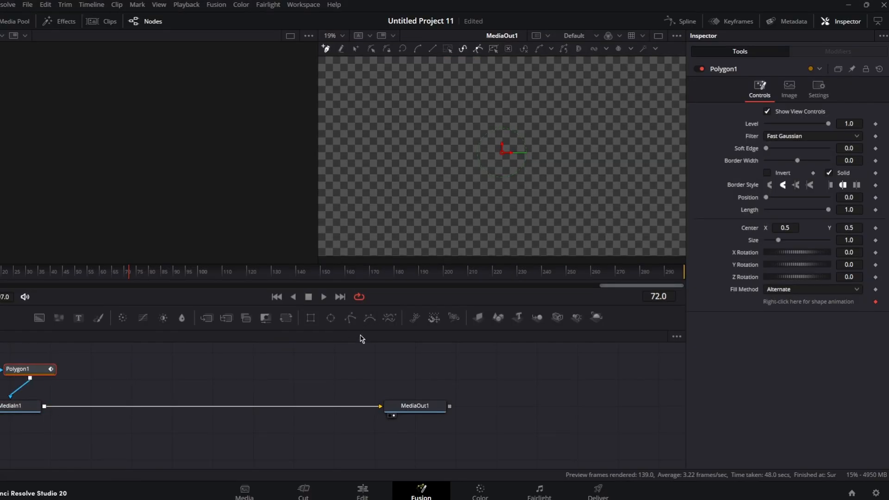
pyautogui.click(699, 69)
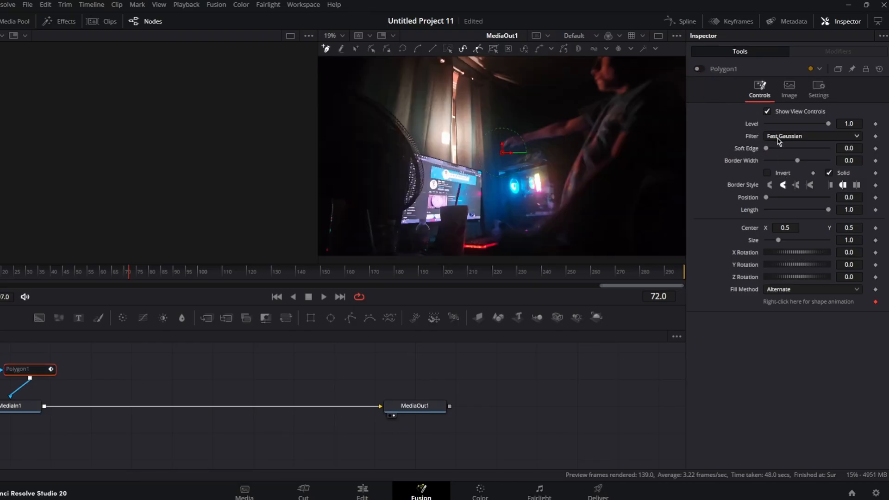
pyautogui.click(412, 154)
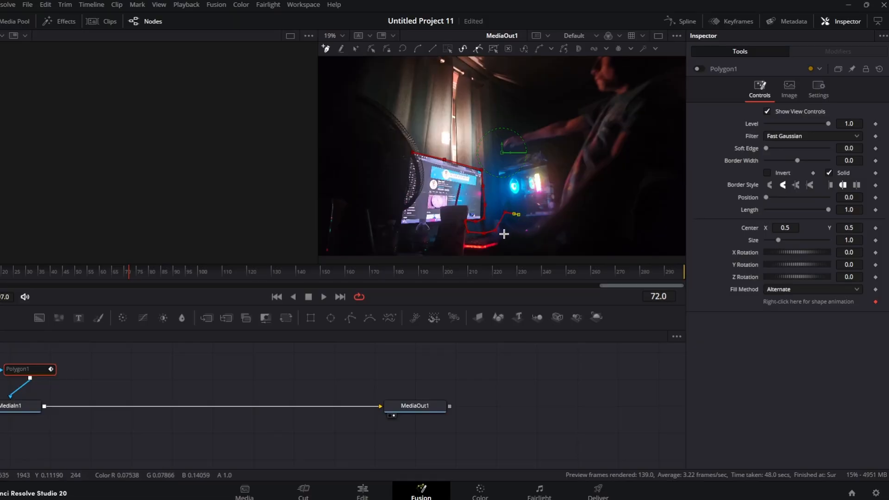
pyautogui.click(445, 254)
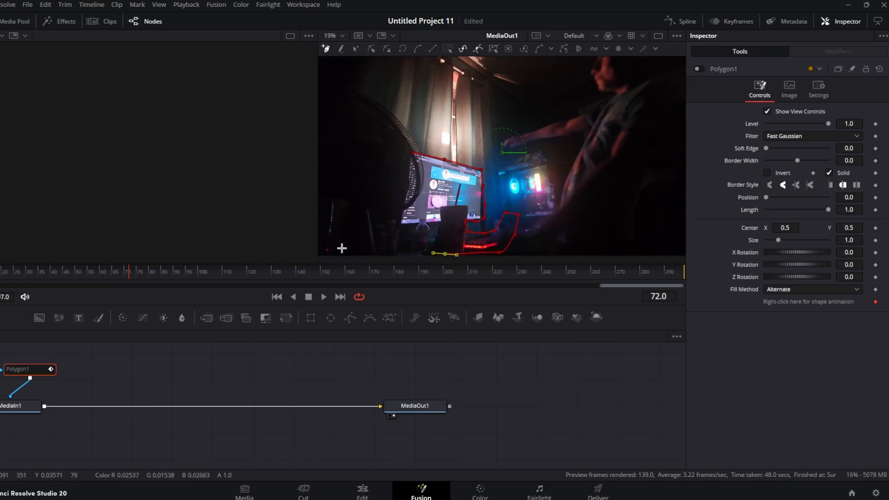
pyautogui.click(334, 91)
pyautogui.click(412, 153)
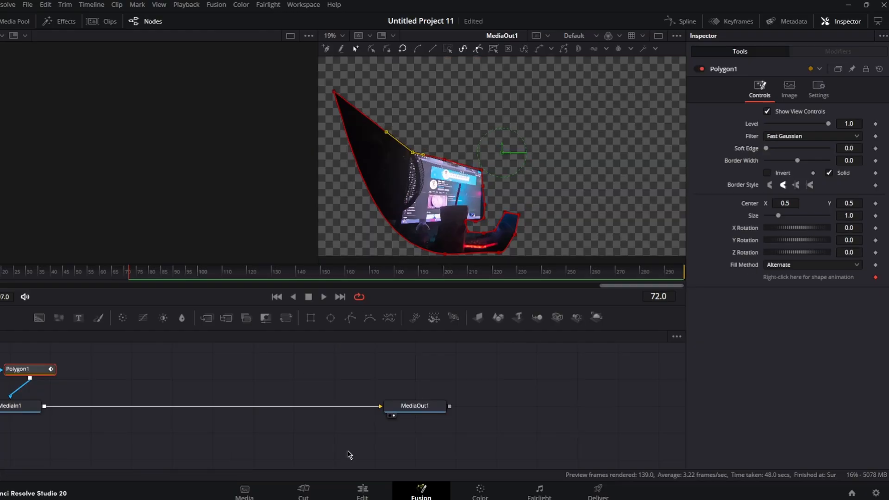
# Return to the Cut page and play back the masked composite with the glass effect.
pyautogui.click(303, 491)
pyautogui.click(404, 318)
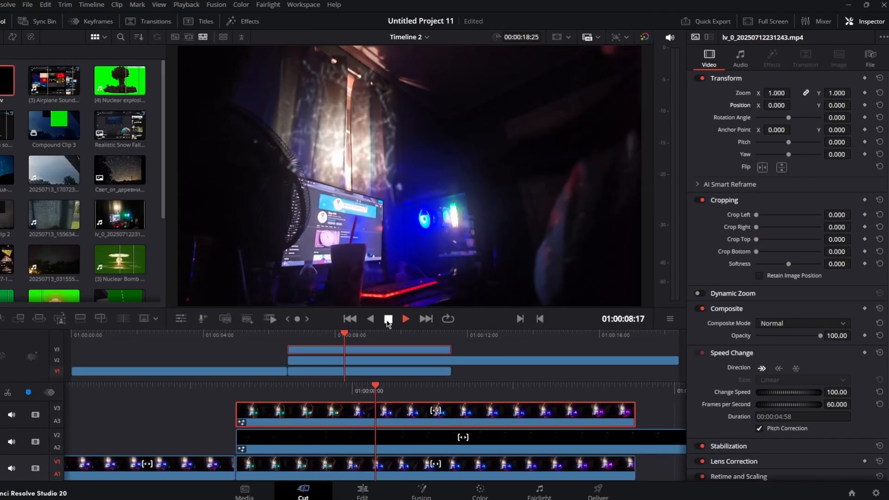
pyautogui.click(388, 319)
pyautogui.press('space')
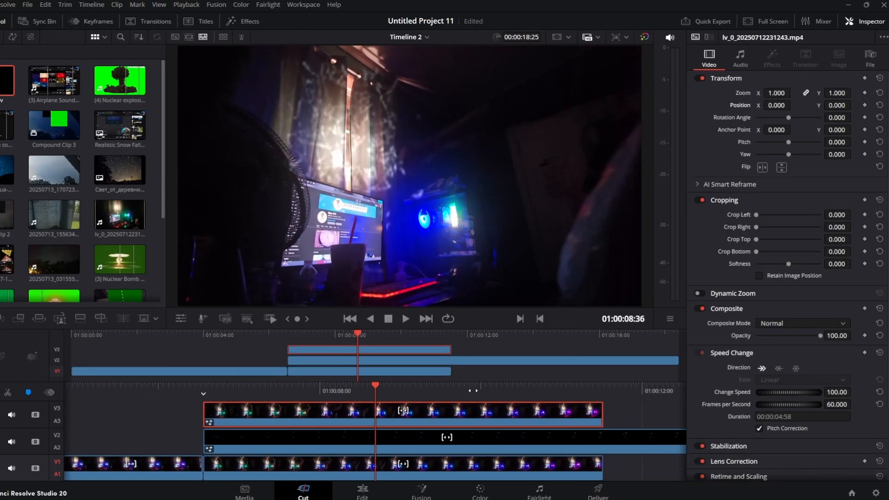
pyautogui.press('space')
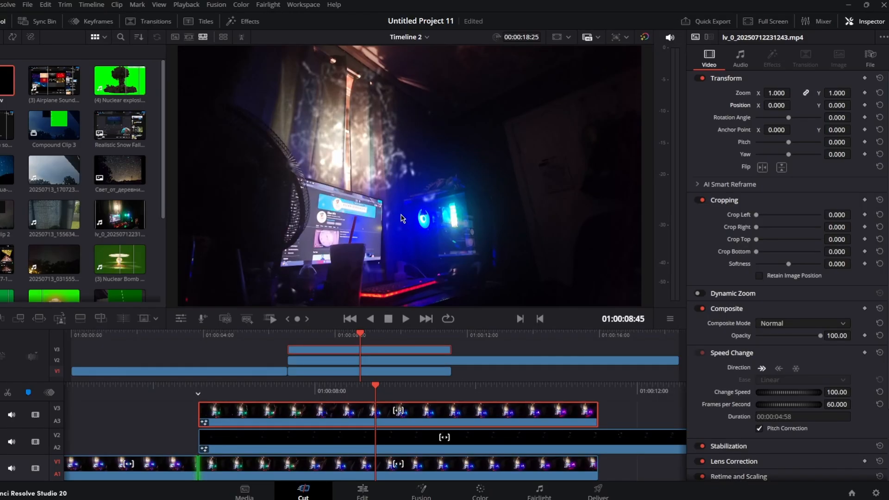
pyautogui.moveTo(425, 394); pyautogui.dragTo(362, 413)
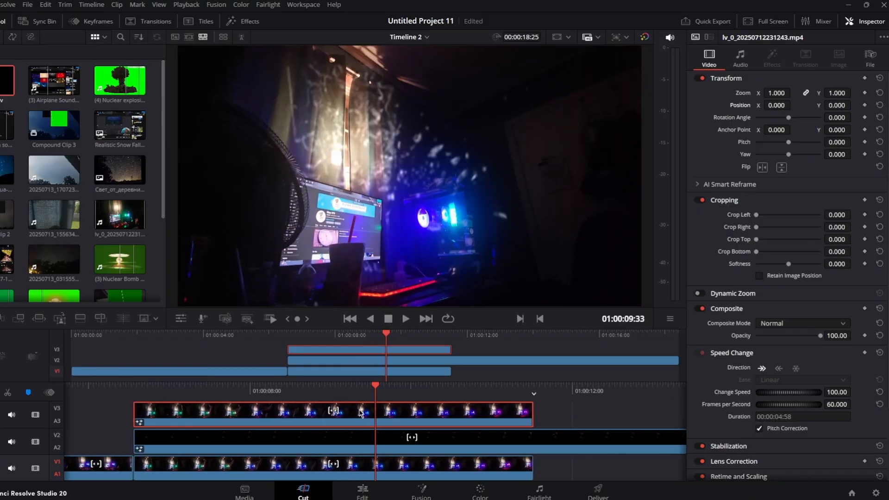
pyautogui.moveTo(428, 394); pyautogui.dragTo(357, 393)
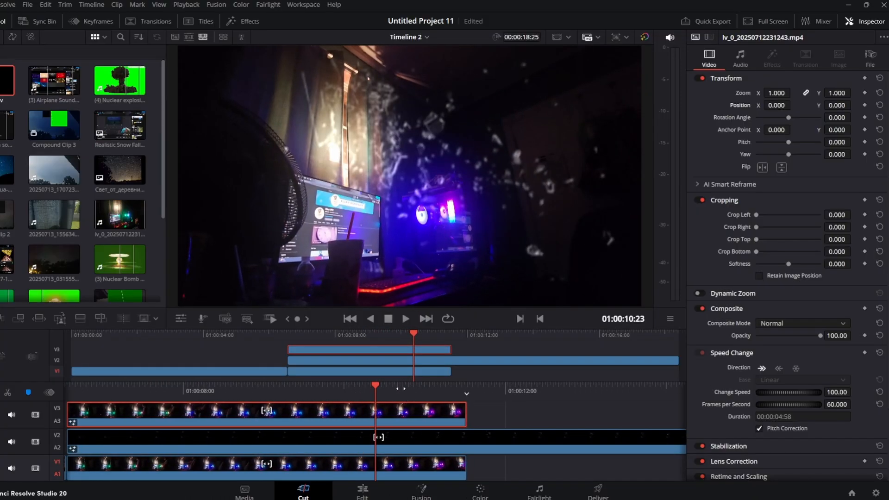
pyautogui.moveTo(388, 406); pyautogui.dragTo(366, 379)
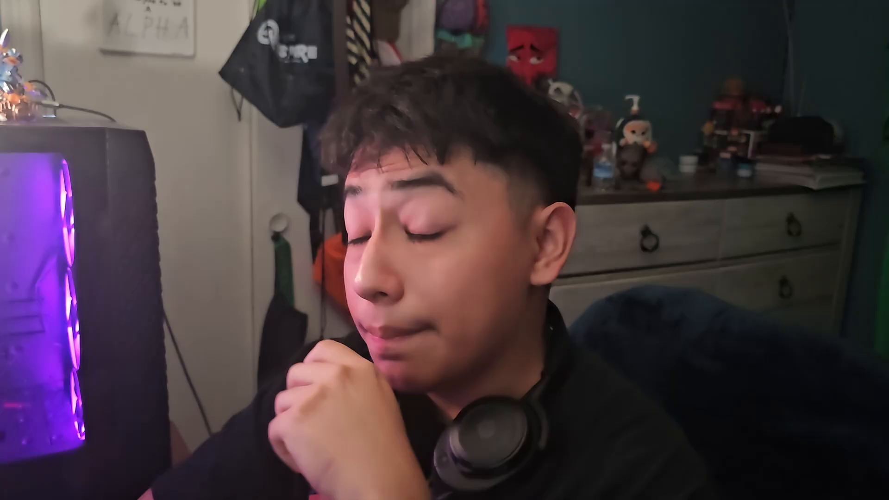